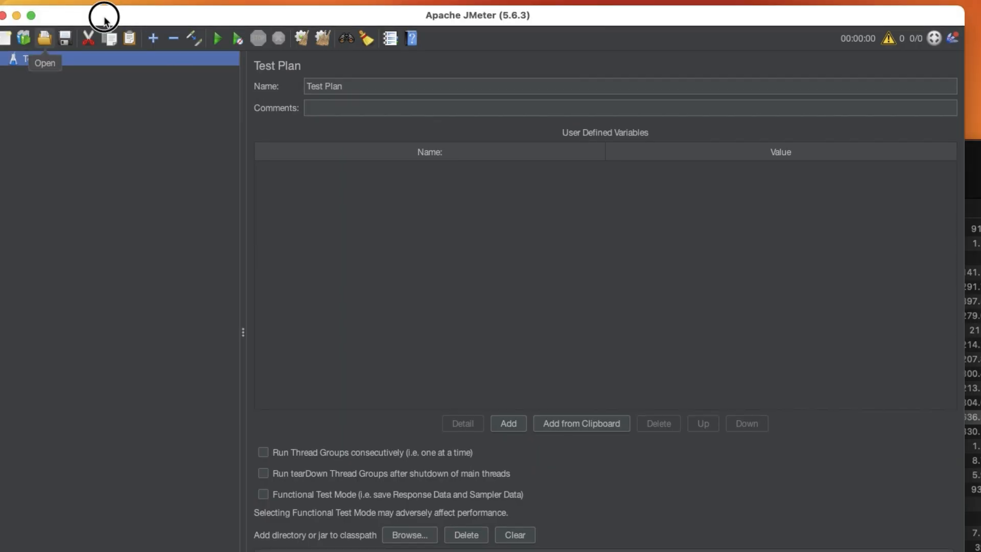
# Add a jp@gc - Stepping Thread Group to the Test Plan
pyautogui.moveTo(104, 21); pyautogui.dragTo(103, 12)
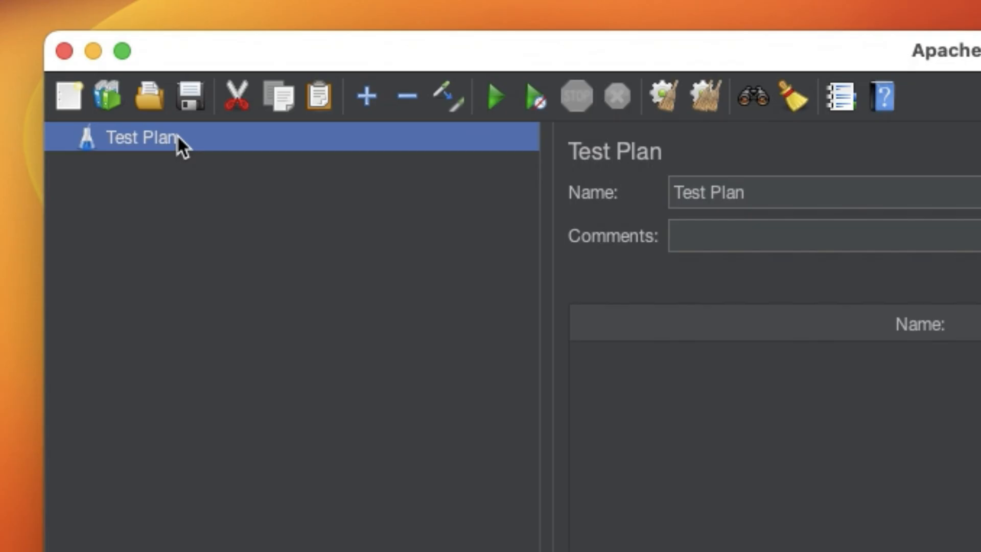
pyautogui.rightClick(179, 144)
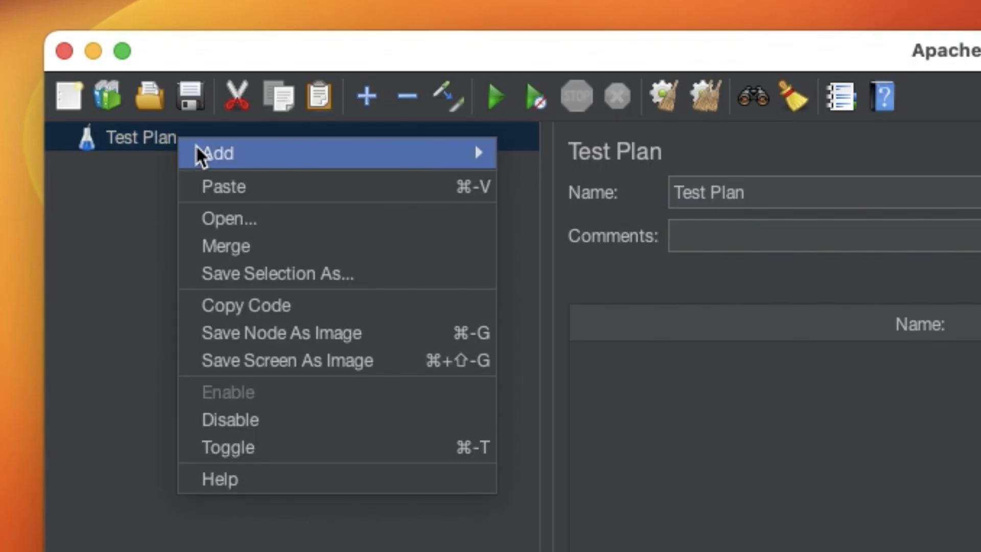
pyautogui.moveTo(207, 154)
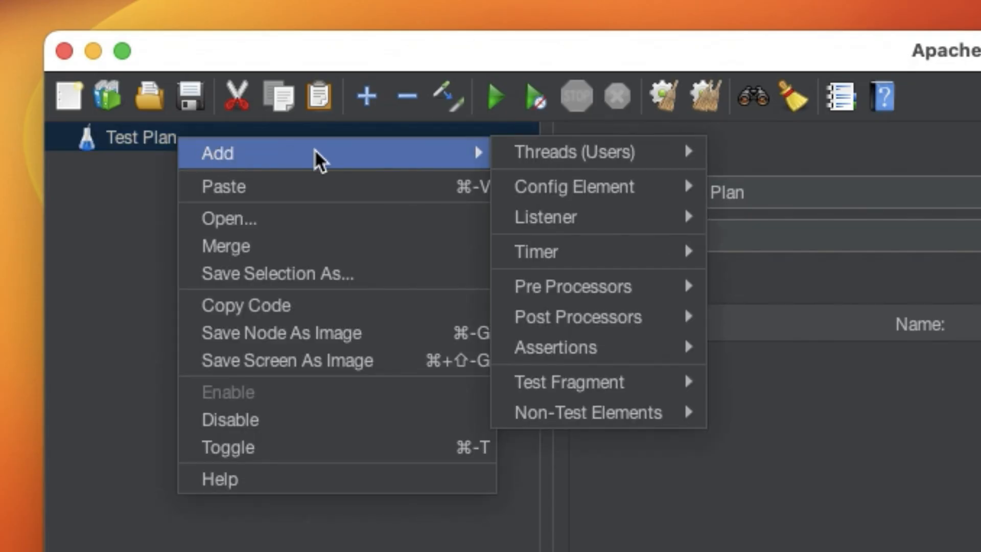
pyautogui.moveTo(585, 165)
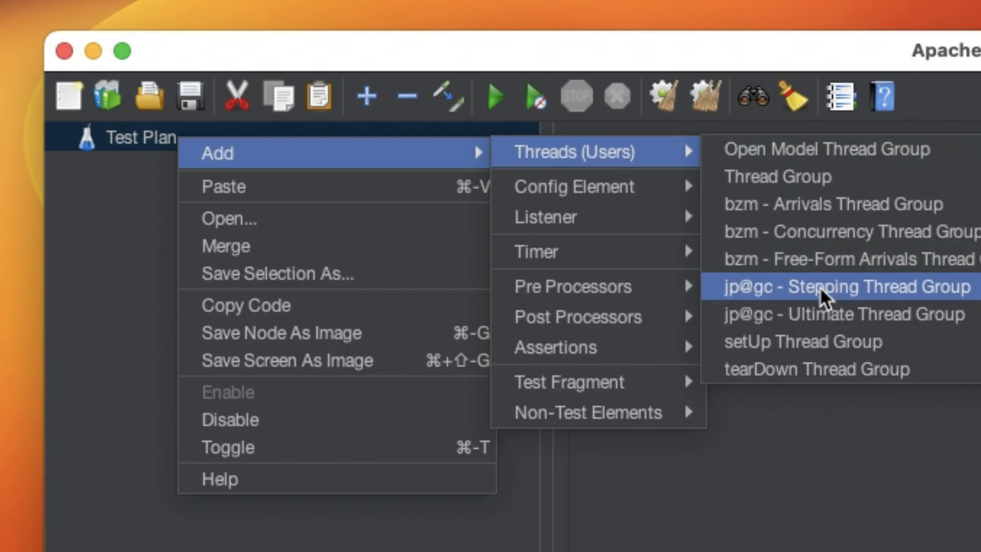
pyautogui.click(846, 295)
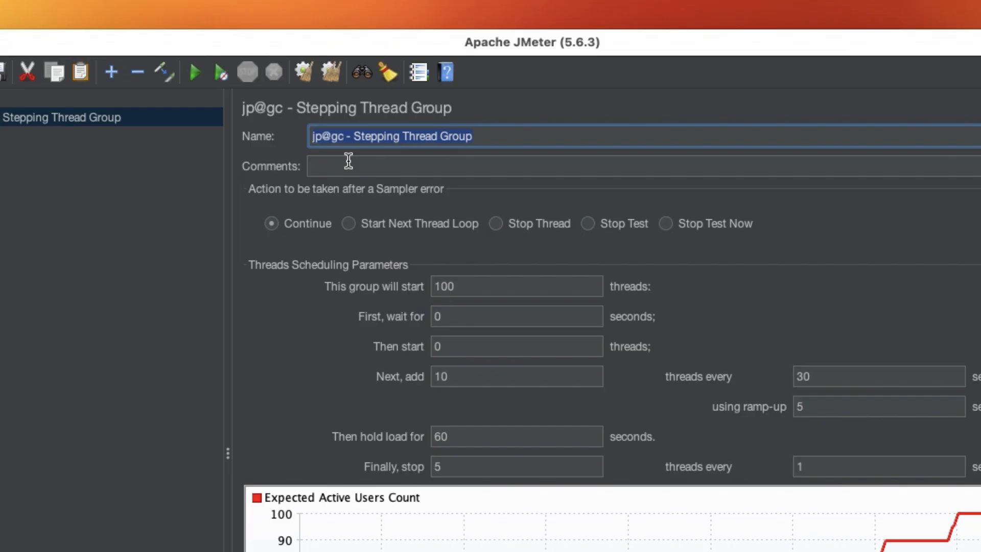
# Name the stepping thread group "my thread" and choose Continue as the action after a sampler error
pyautogui.write('my t')
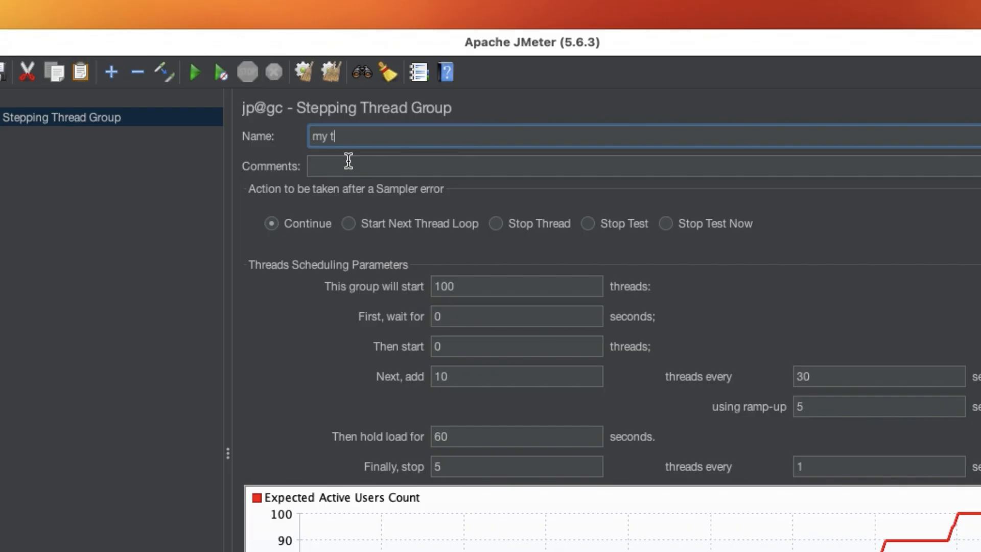
pyautogui.write('hread')
pyautogui.click(348, 162)
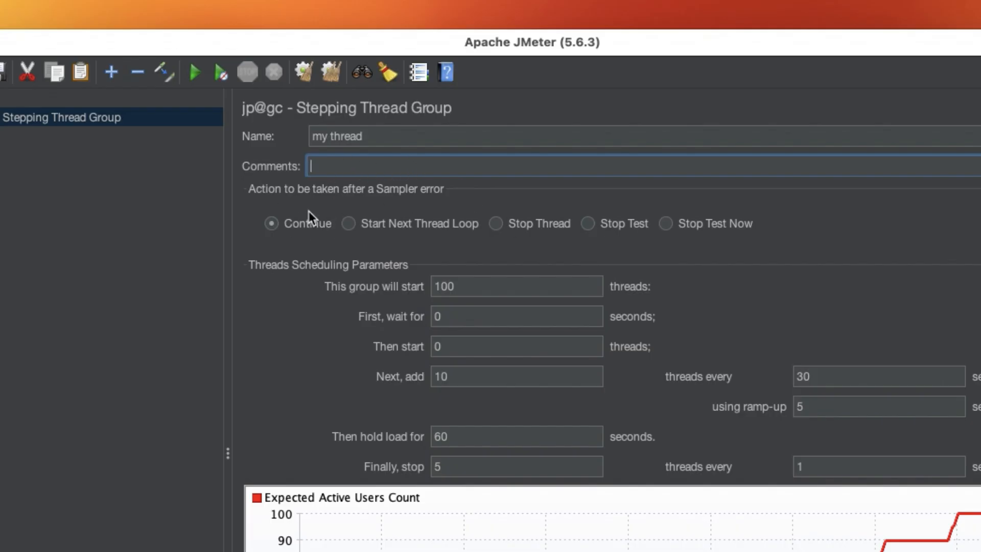
pyautogui.click(269, 226)
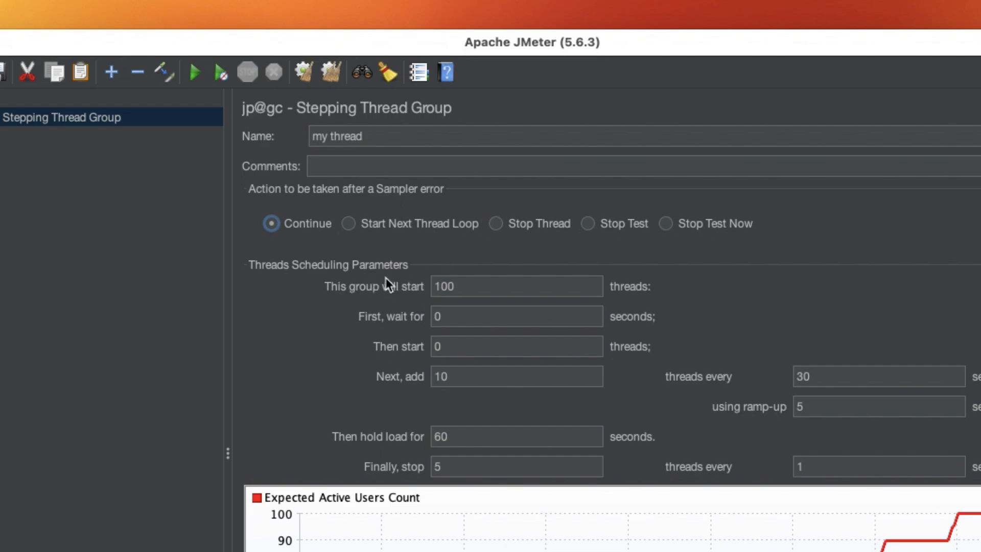
# Examine the total thread count, the threads added per step and the interval between steps against the expected users chart
pyautogui.moveTo(484, 286); pyautogui.dragTo(432, 285)
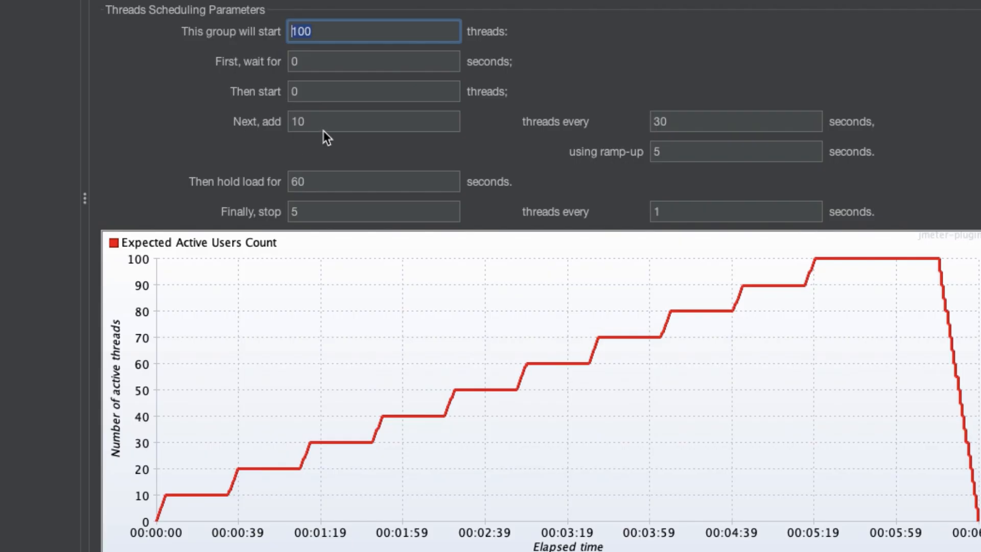
pyautogui.click(354, 122)
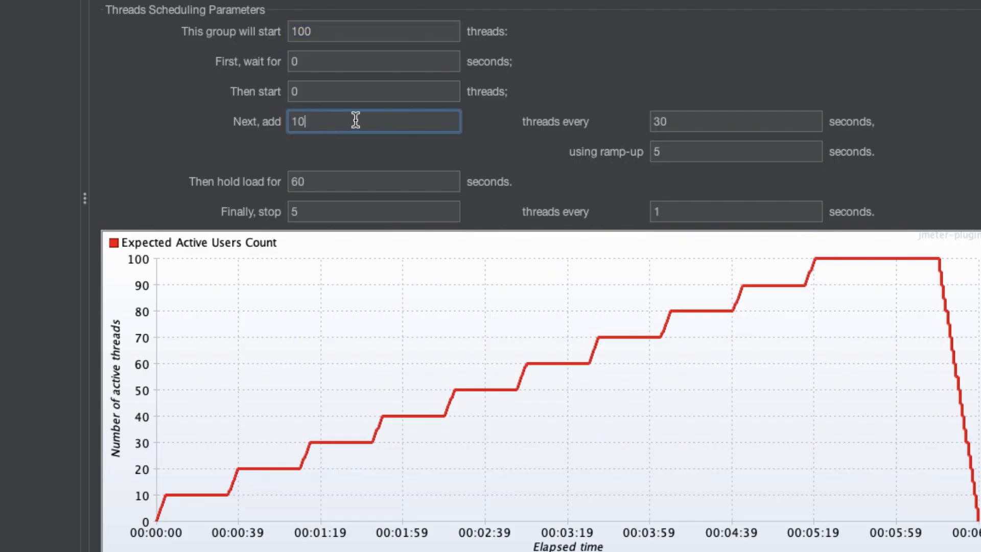
pyautogui.doubleClick(295, 121)
pyautogui.click(675, 122)
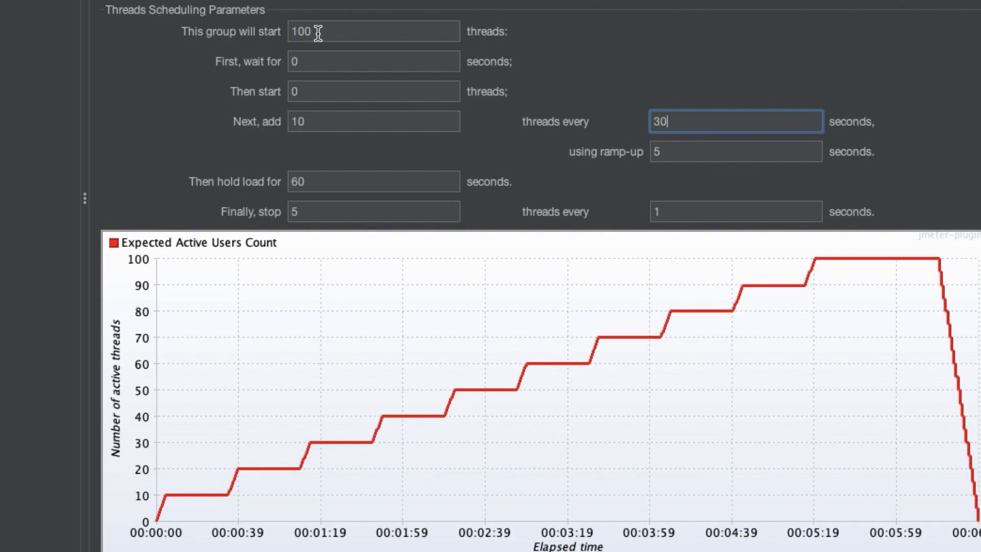
pyautogui.moveTo(317, 31); pyautogui.dragTo(288, 32)
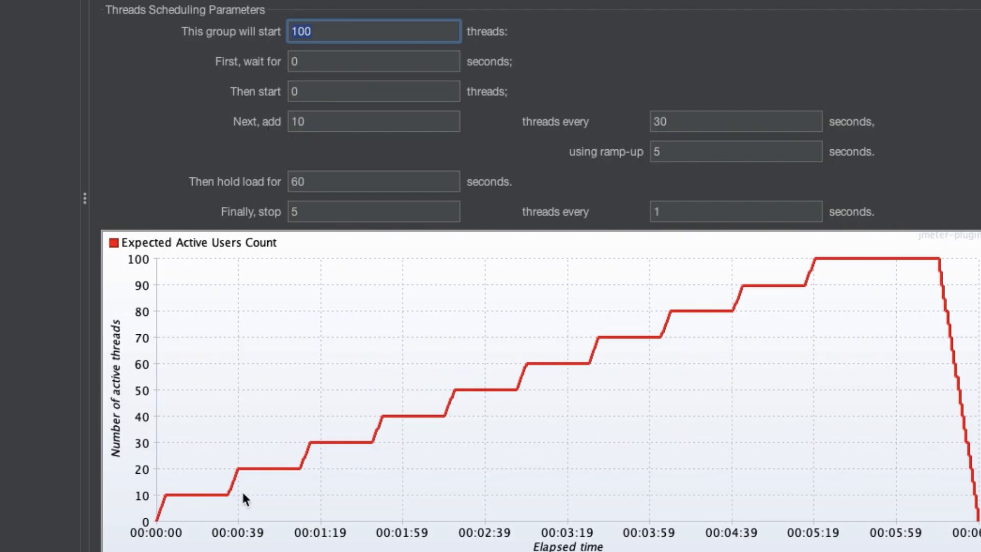
pyautogui.click(358, 36)
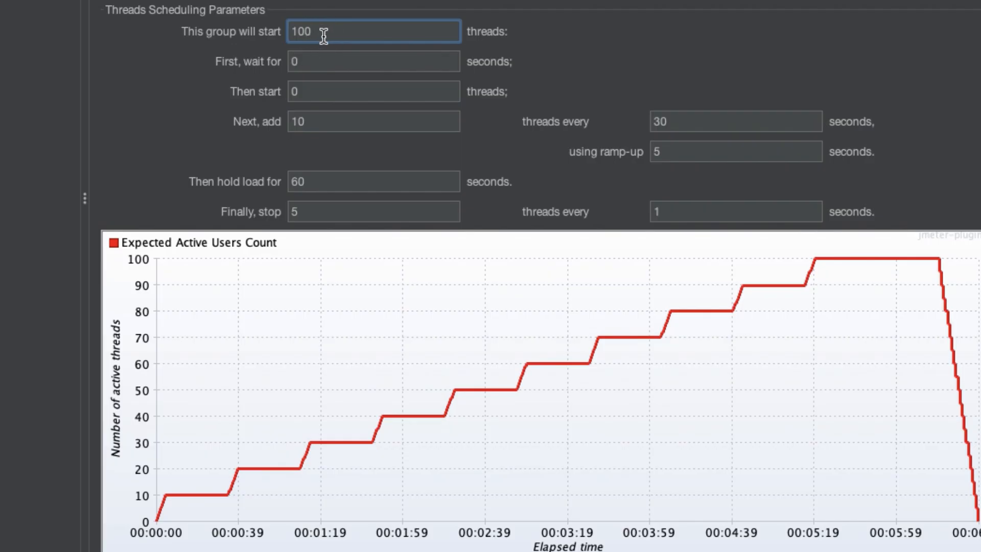
pyautogui.moveTo(322, 121); pyautogui.dragTo(269, 125)
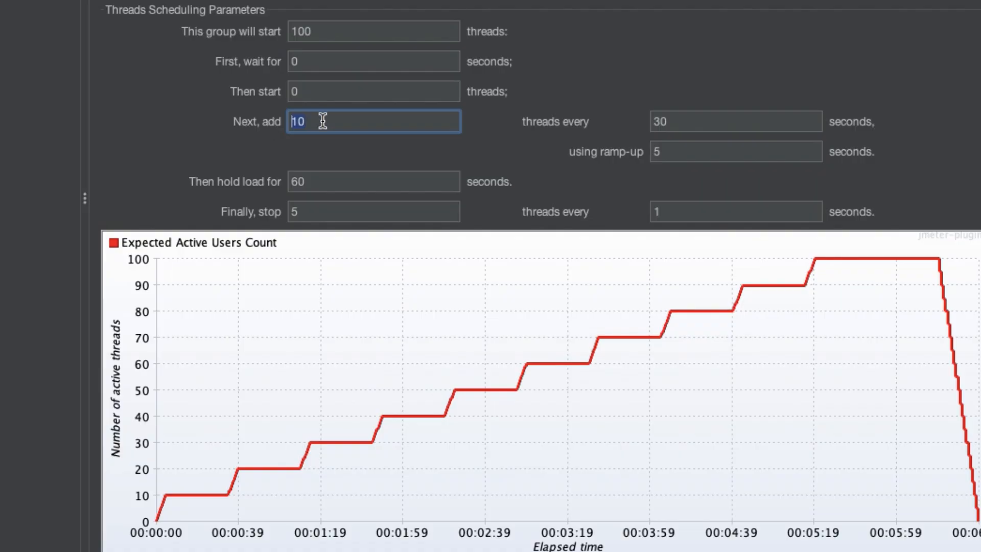
# Try an interval of 100 seconds between thread additions
pyautogui.click(701, 121)
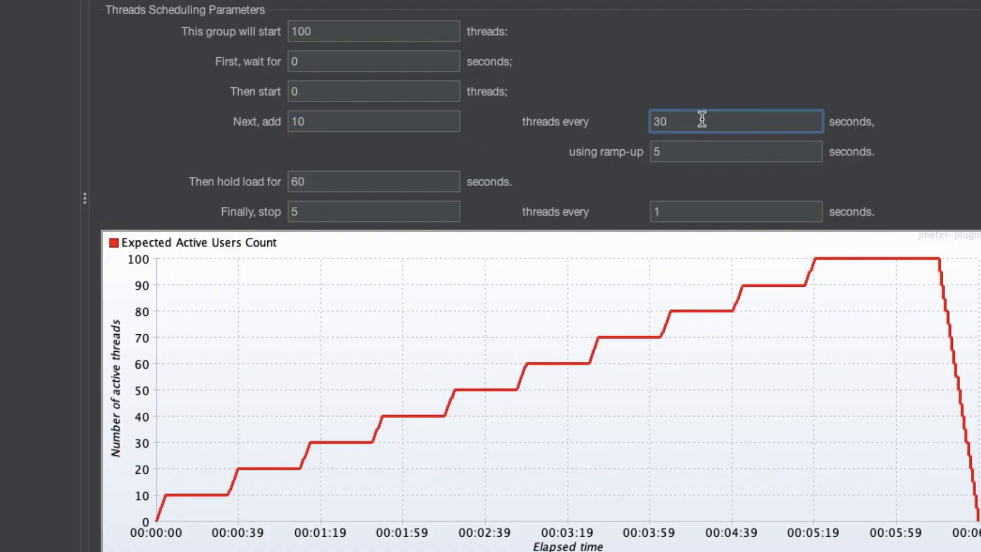
pyautogui.press('BackSpace')
pyautogui.press('BackSpace')
pyautogui.write('100')
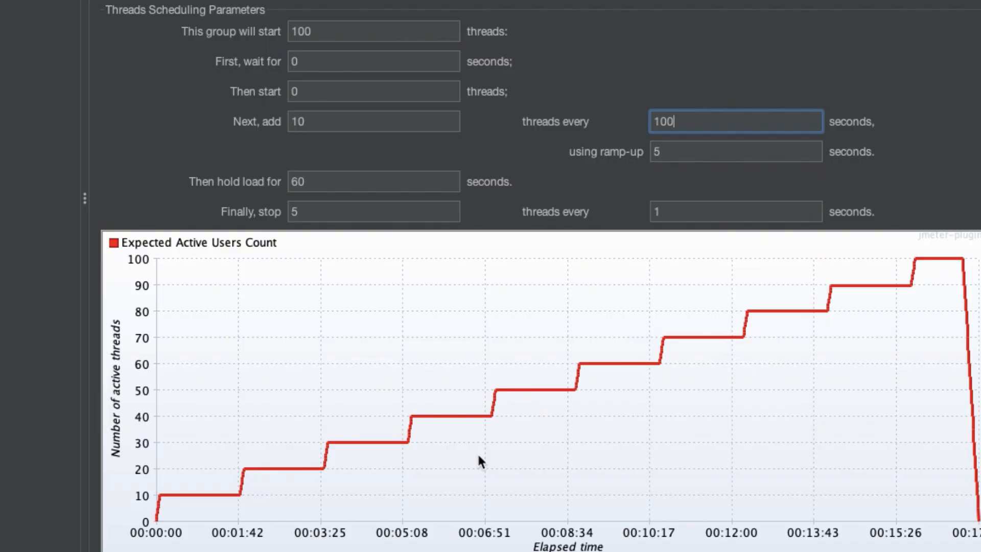
# Set the interval between thread additions to 10 seconds
pyautogui.press('BackSpace')
pyautogui.press('BackSpace')
pyautogui.press('BackSpace')
pyautogui.write('10')
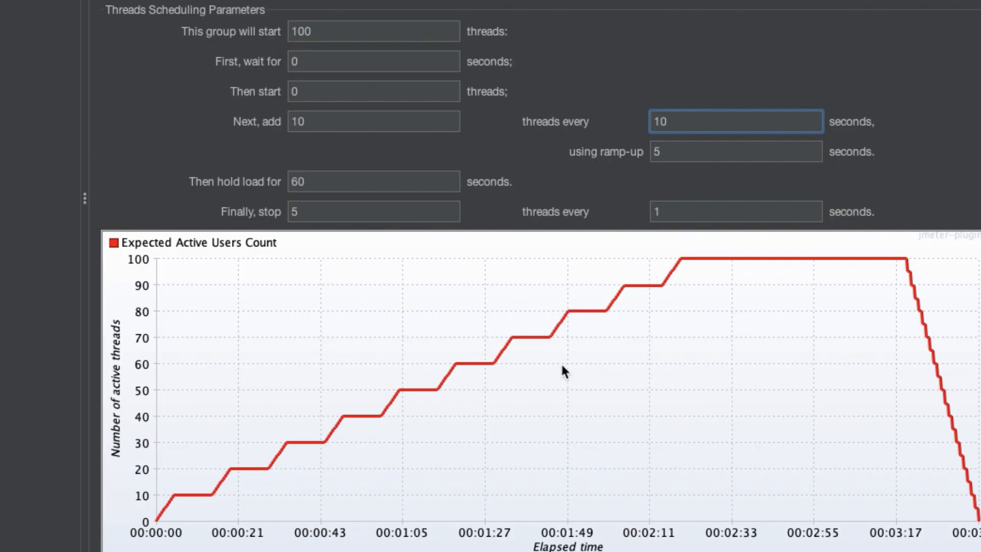
pyautogui.click(680, 264)
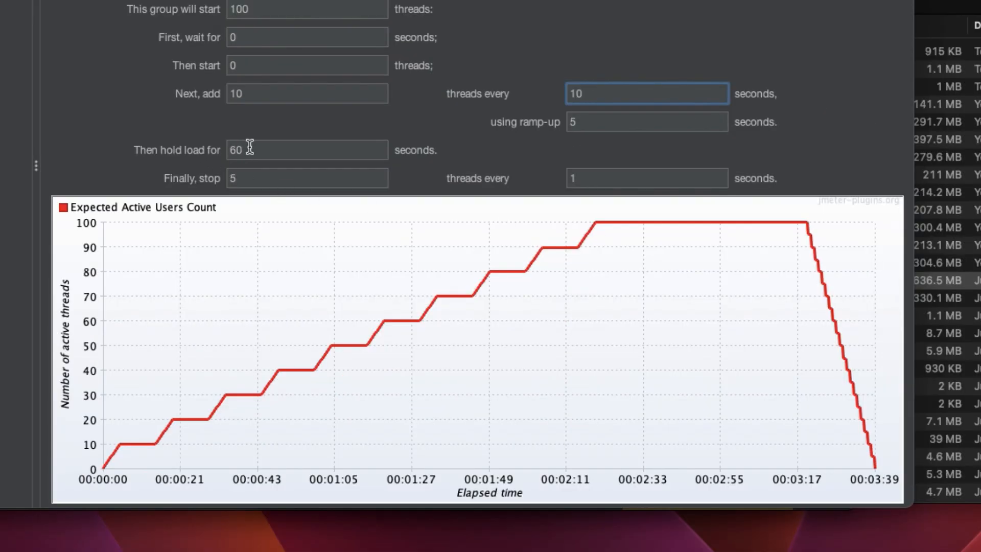
# Set the load hold time of the thread group to 600 seconds
pyautogui.moveTo(255, 149); pyautogui.dragTo(217, 152)
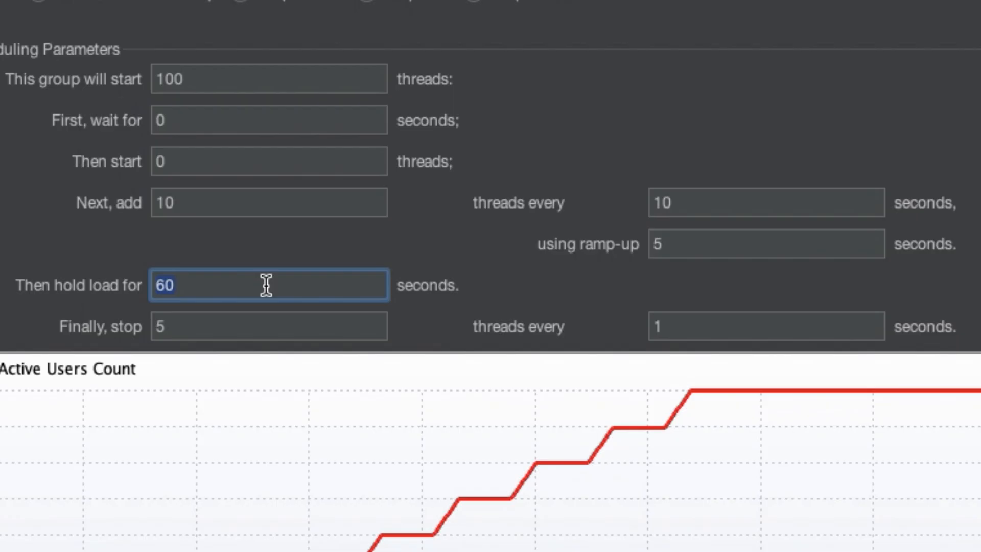
pyautogui.click(304, 148)
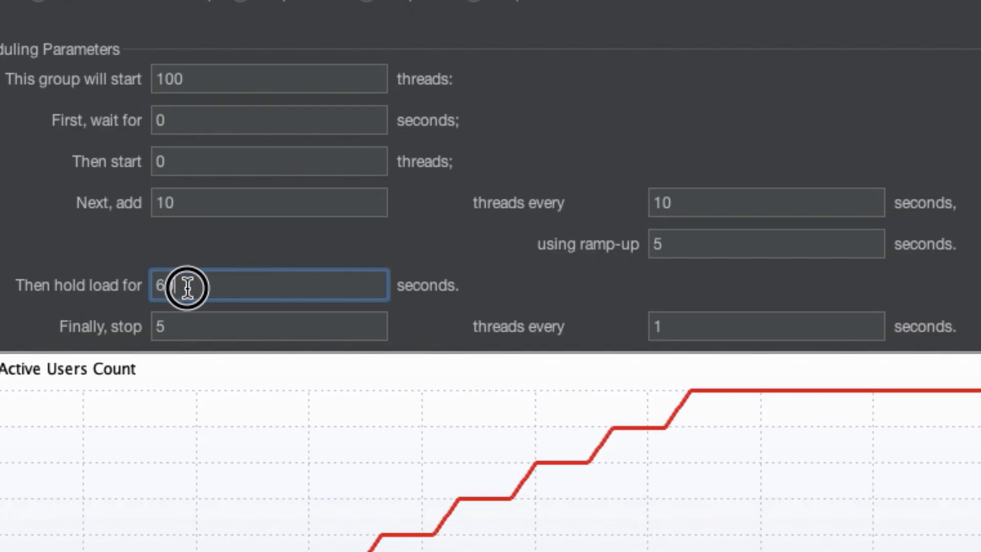
pyautogui.moveTo(189, 285); pyautogui.dragTo(166, 285)
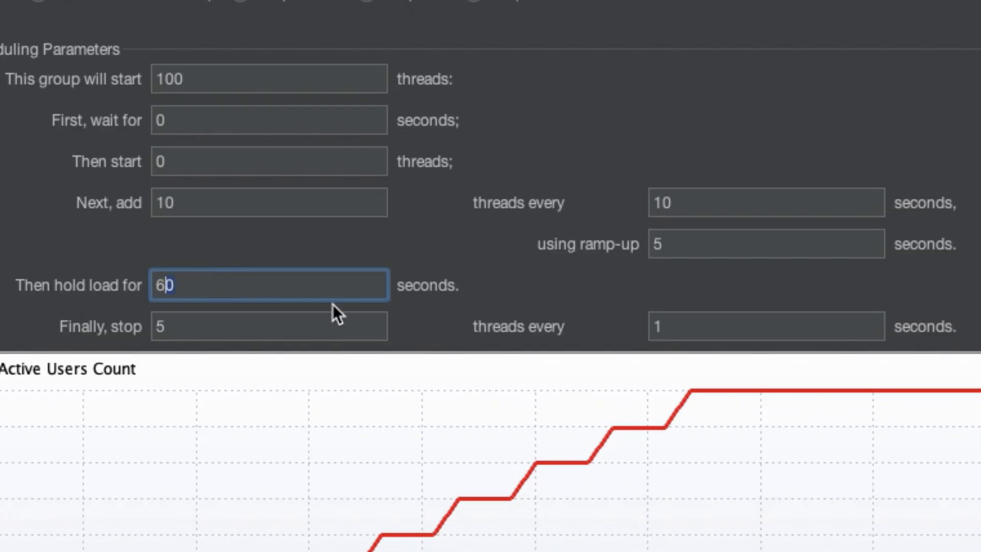
pyautogui.click(248, 293)
pyautogui.write('0')
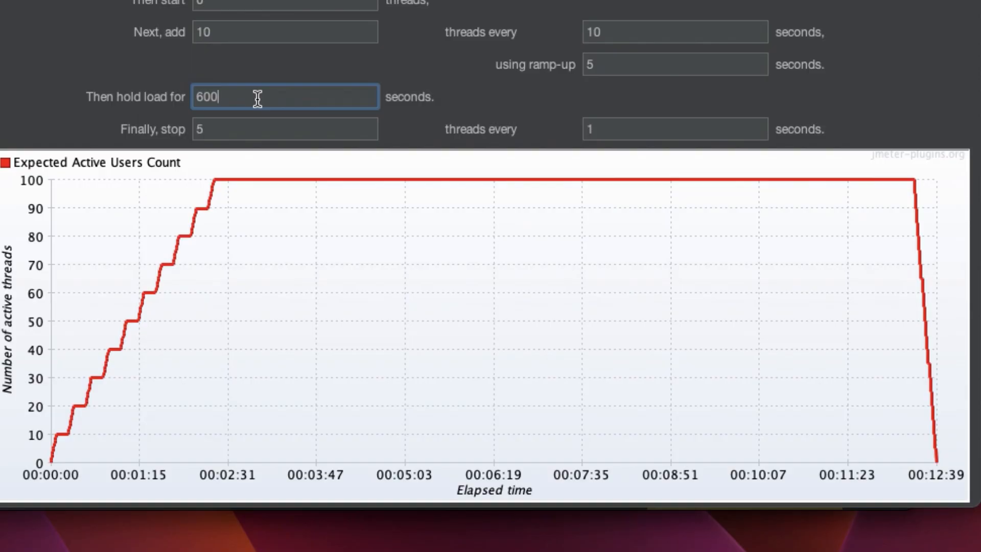
pyautogui.write('0')
pyautogui.press('BackSpace')
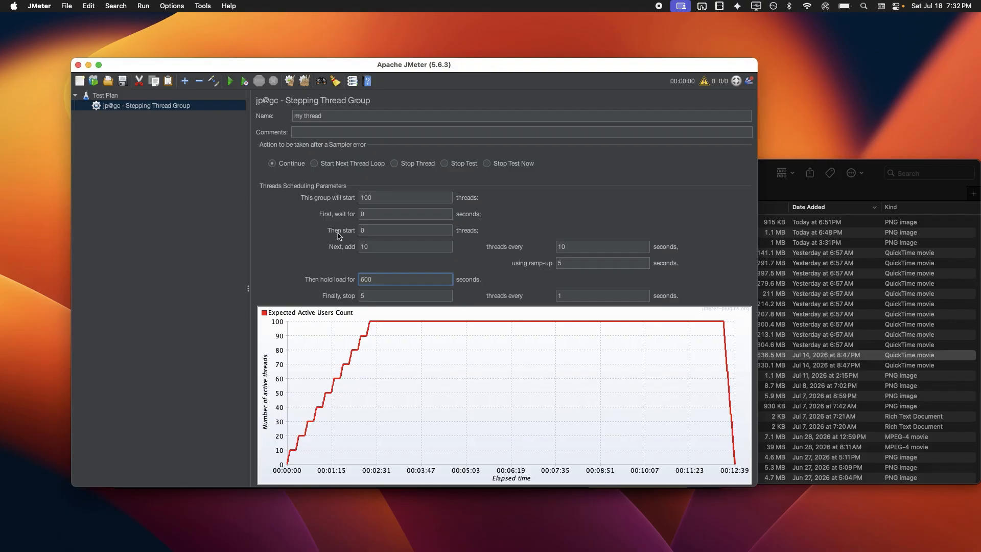
# Try an initial wait of 100 seconds for the thread group and set it back to 0
pyautogui.click(377, 213)
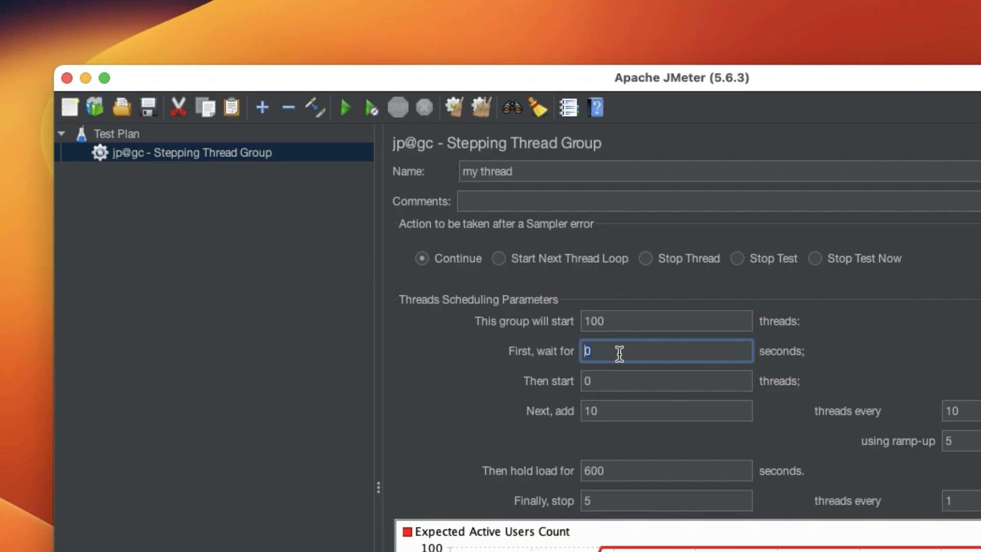
pyautogui.write('100')
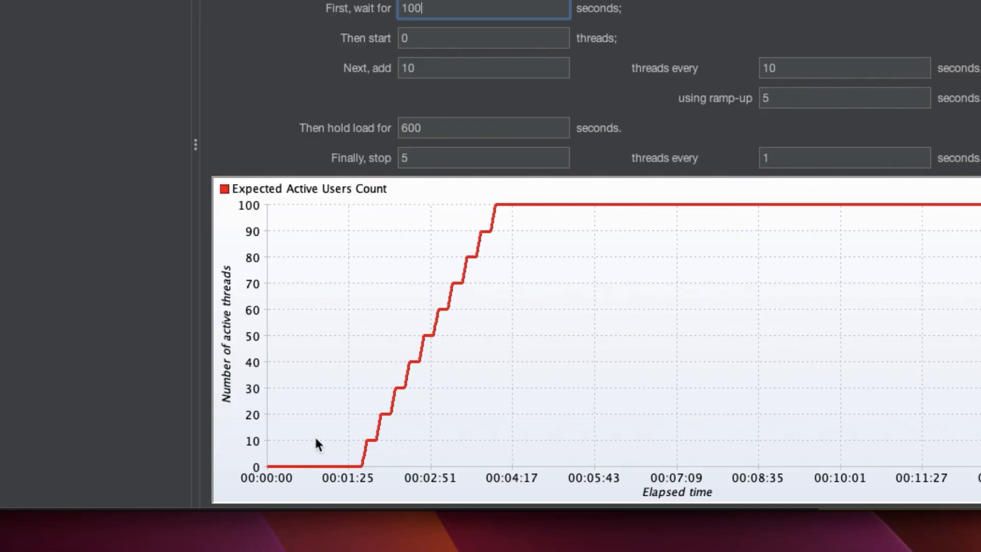
pyautogui.moveTo(450, 7); pyautogui.dragTo(396, 11)
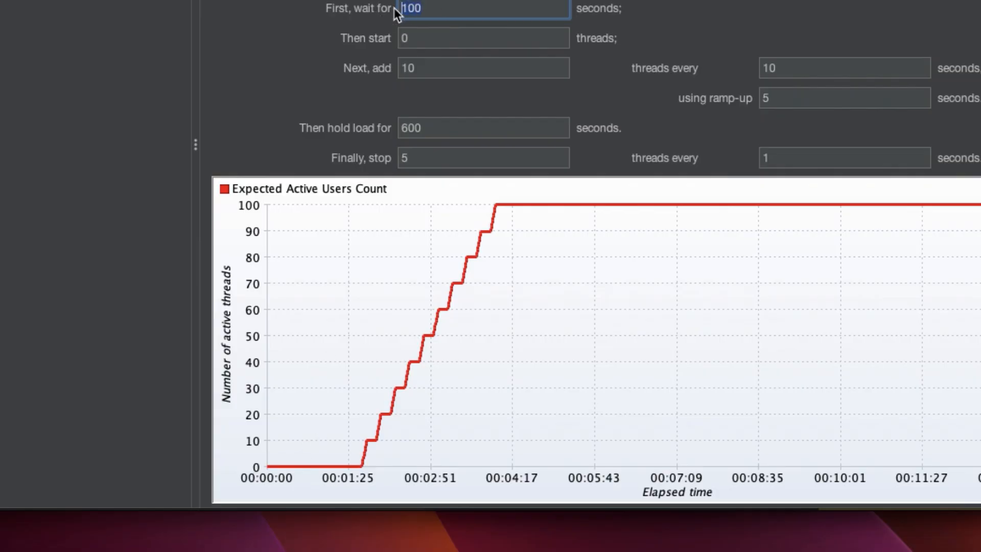
pyautogui.write('0')
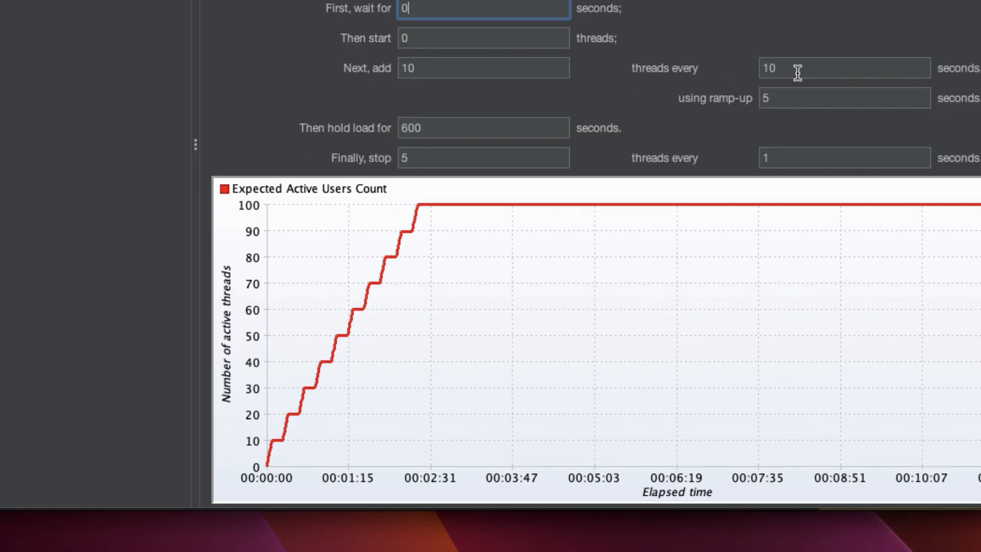
pyautogui.moveTo(798, 66); pyautogui.dragTo(747, 70)
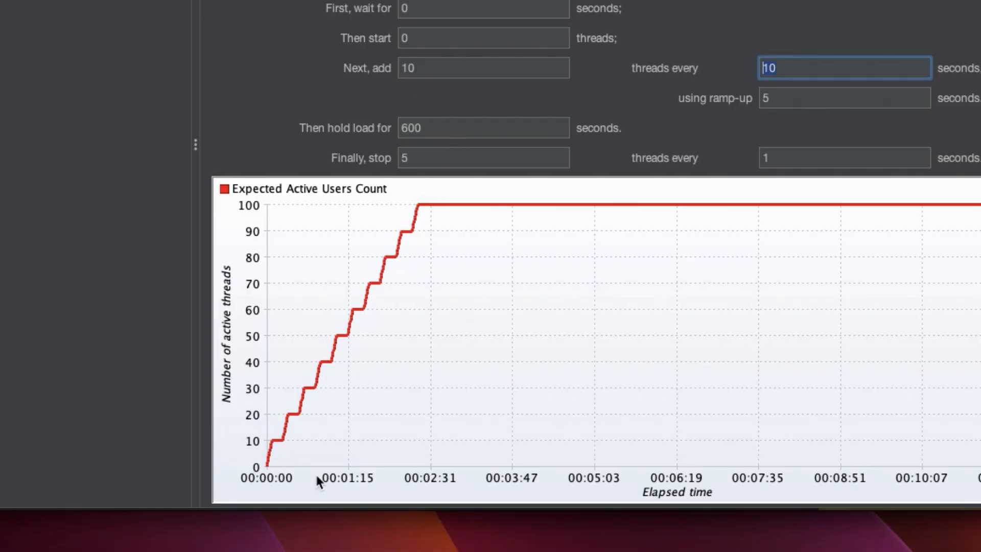
pyautogui.click(779, 100)
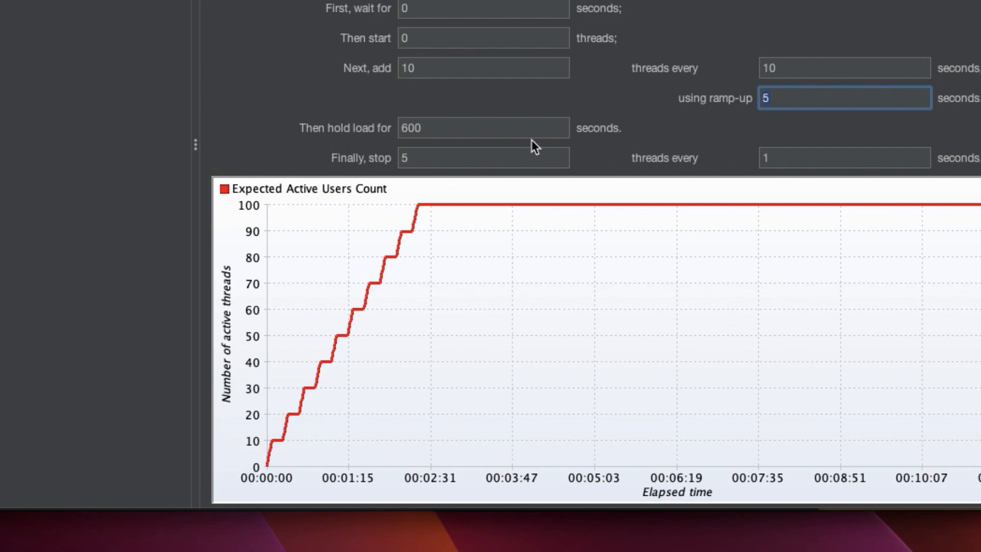
pyautogui.click(504, 128)
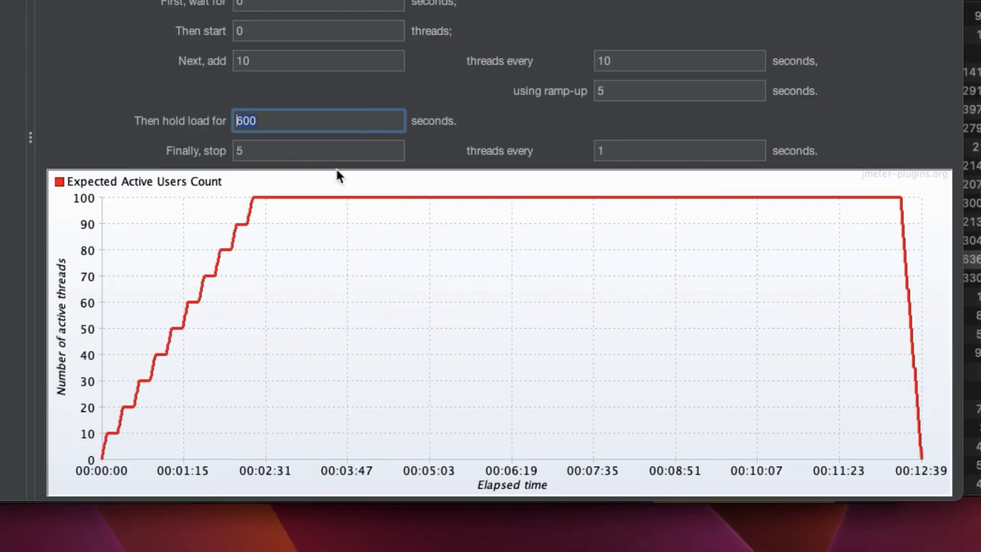
# Set the final ramp-down to stop 10 threads every 30 seconds
pyautogui.click(485, 161)
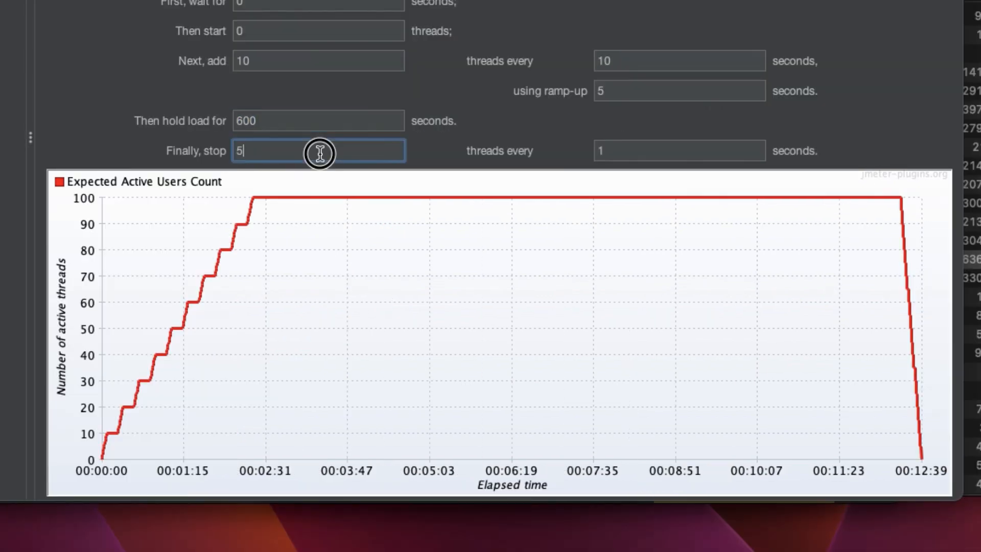
pyautogui.doubleClick(240, 151)
pyautogui.press('BackSpace')
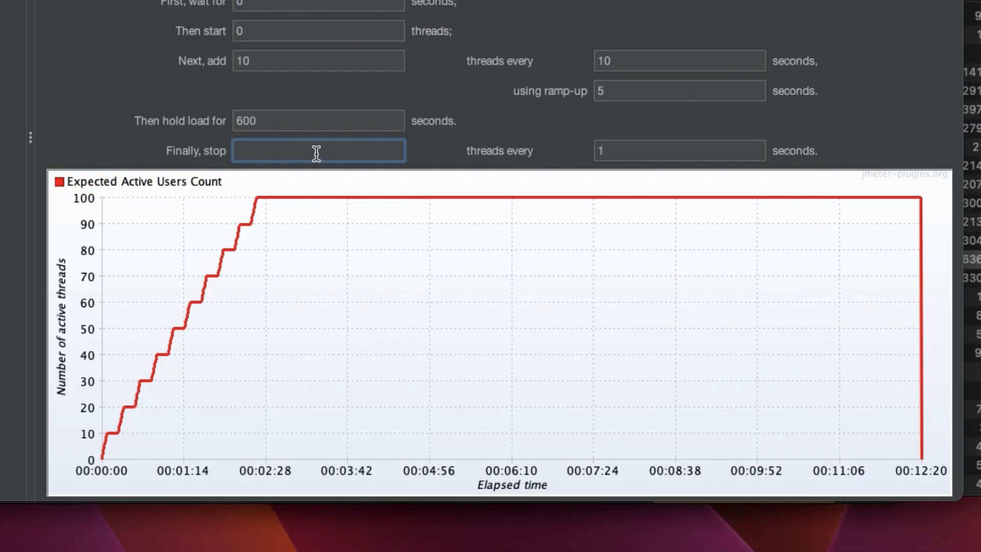
pyautogui.write('10')
pyautogui.click(698, 150)
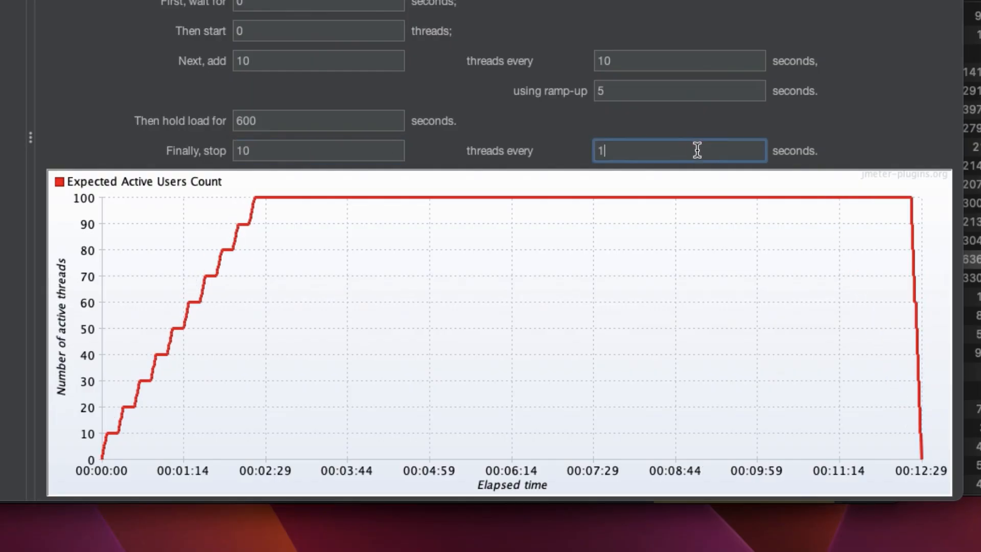
pyautogui.press('BackSpace')
pyautogui.write('30')
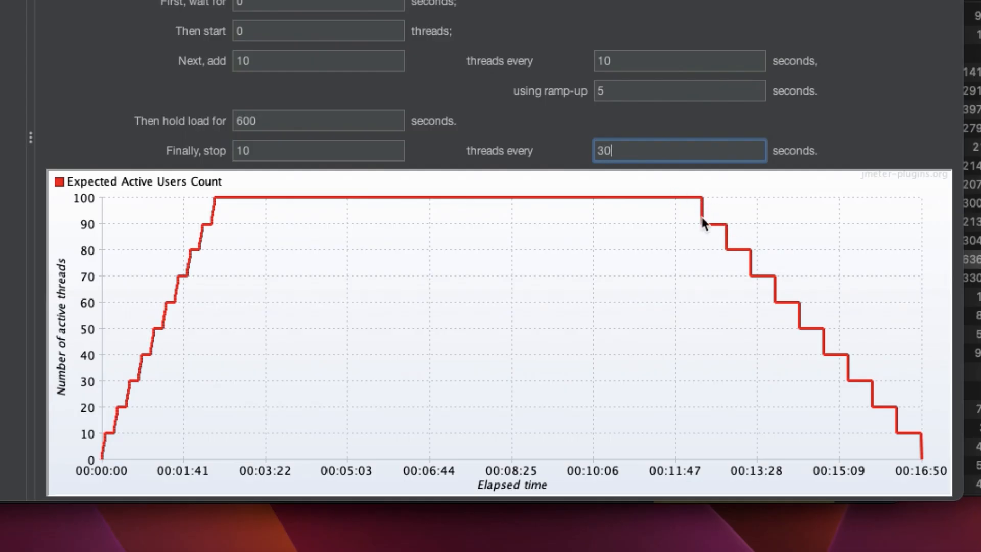
pyautogui.moveTo(248, 150); pyautogui.dragTo(229, 153)
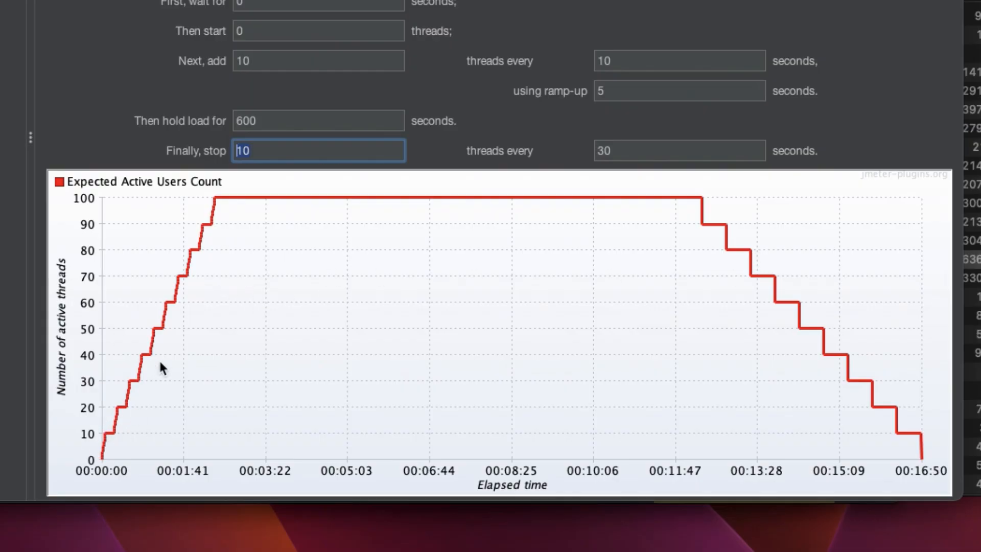
pyautogui.click(185, 279)
pyautogui.click(706, 199)
pyautogui.click(308, 153)
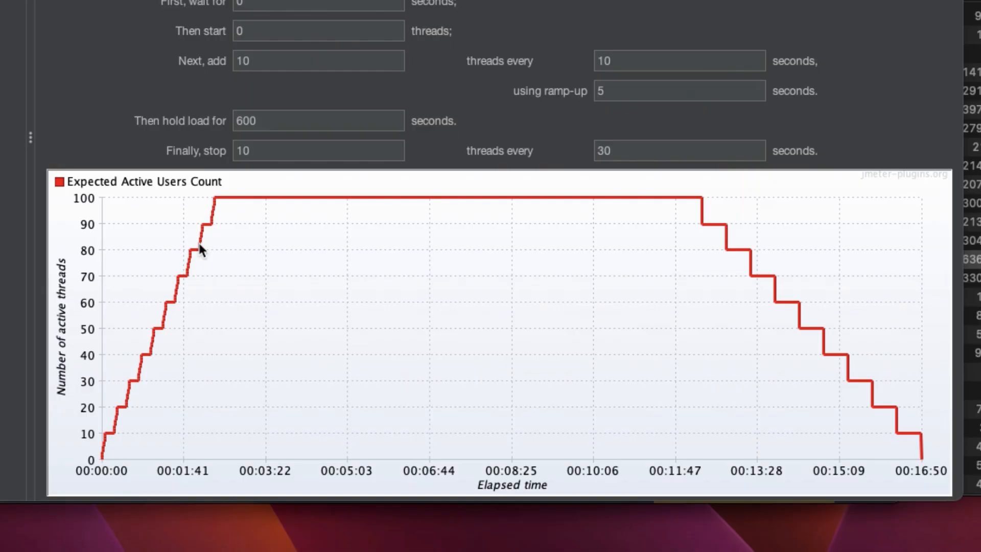
pyautogui.click(93, 108)
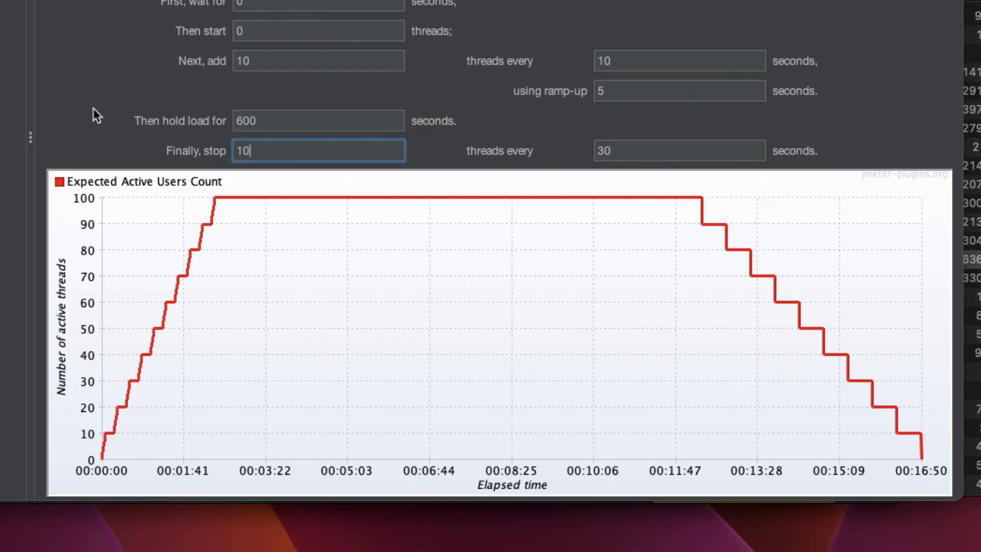